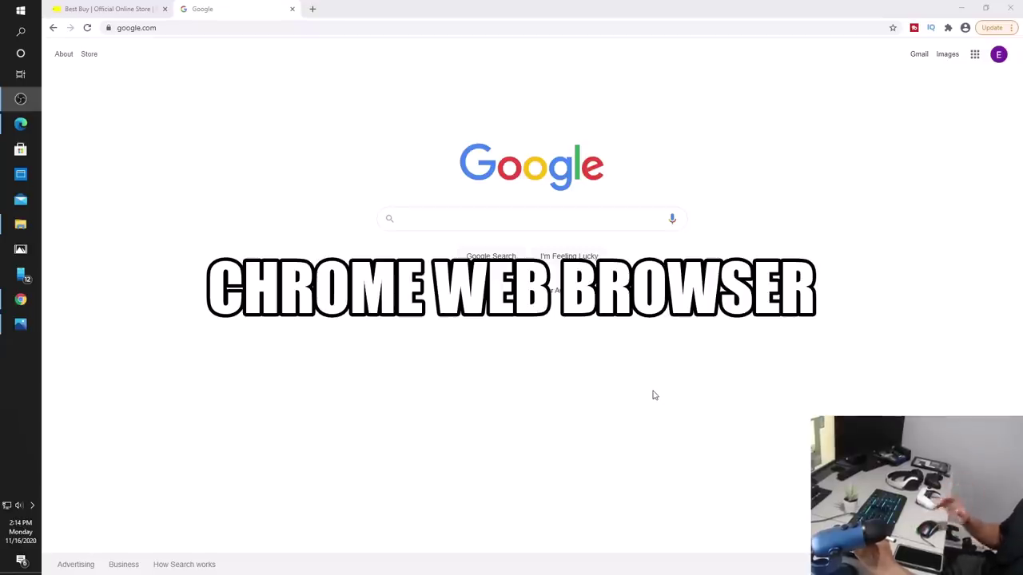
Step: Search Google for the OctoShop Chrome extension and open its In-Stock Alerts result
click(571, 214)
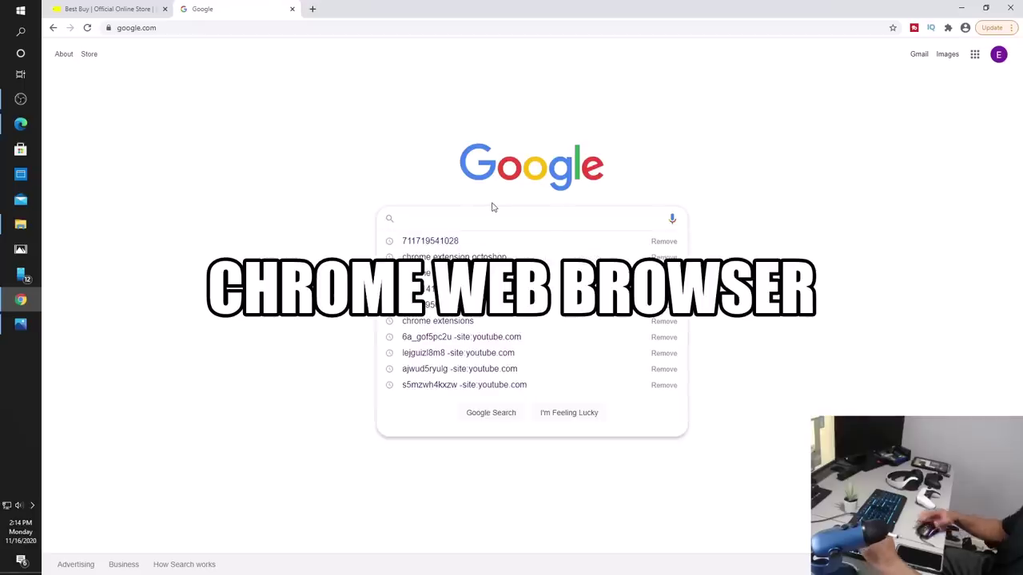
text(chrome extension octoshop)
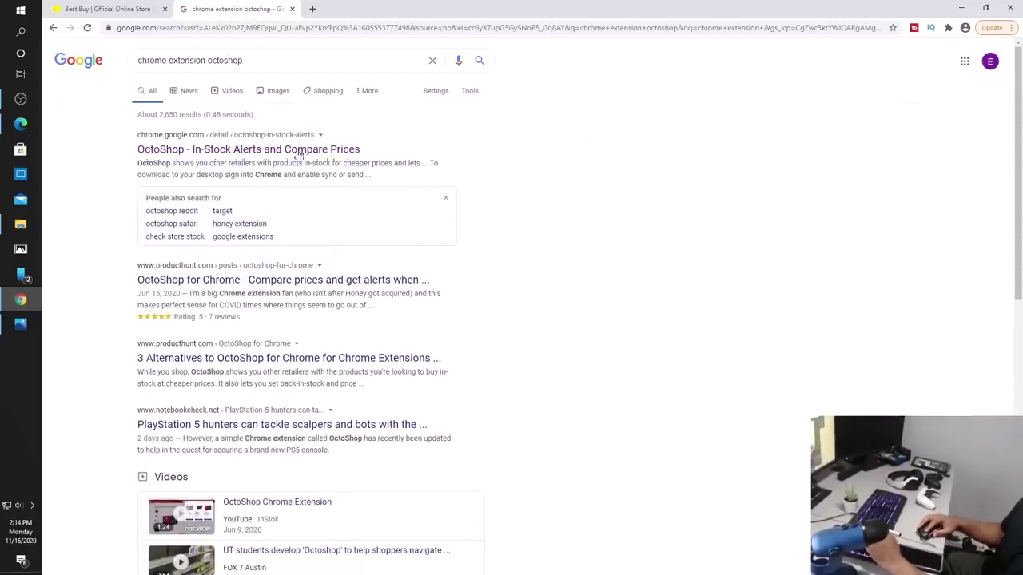
click(274, 156)
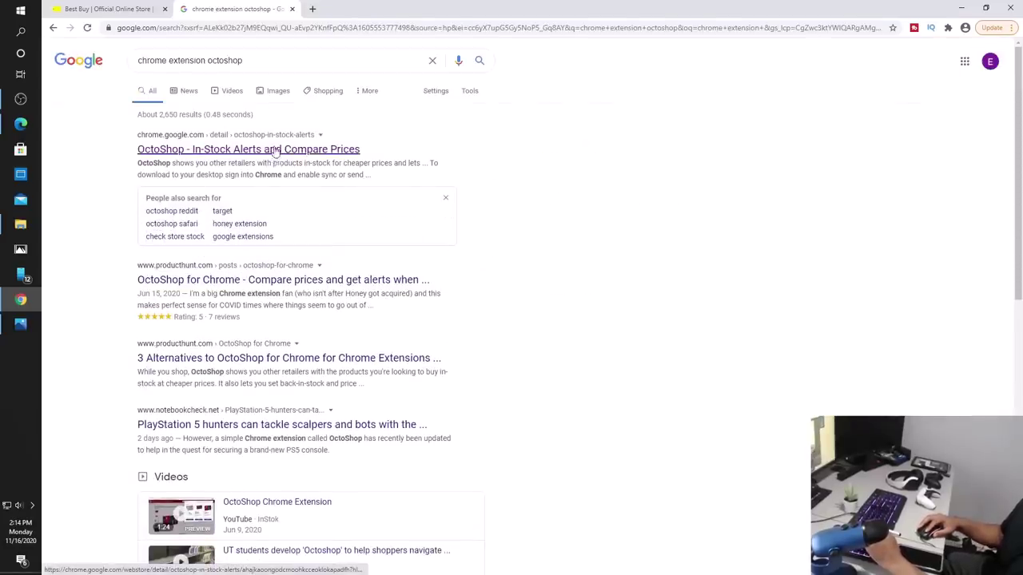
Step: Remove OctoShop from Chrome and add it back from its Web Store listing
click(274, 150)
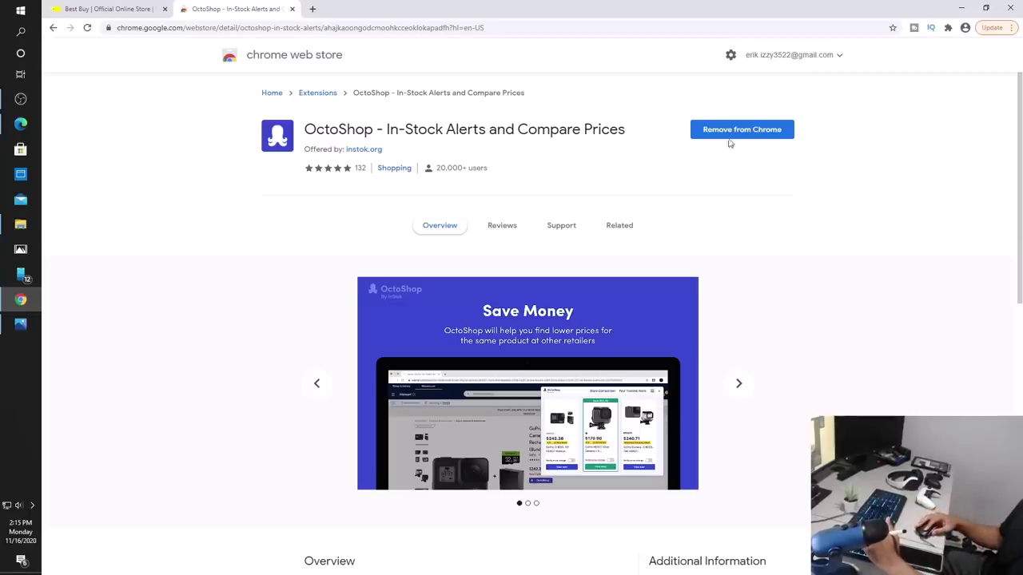
click(742, 132)
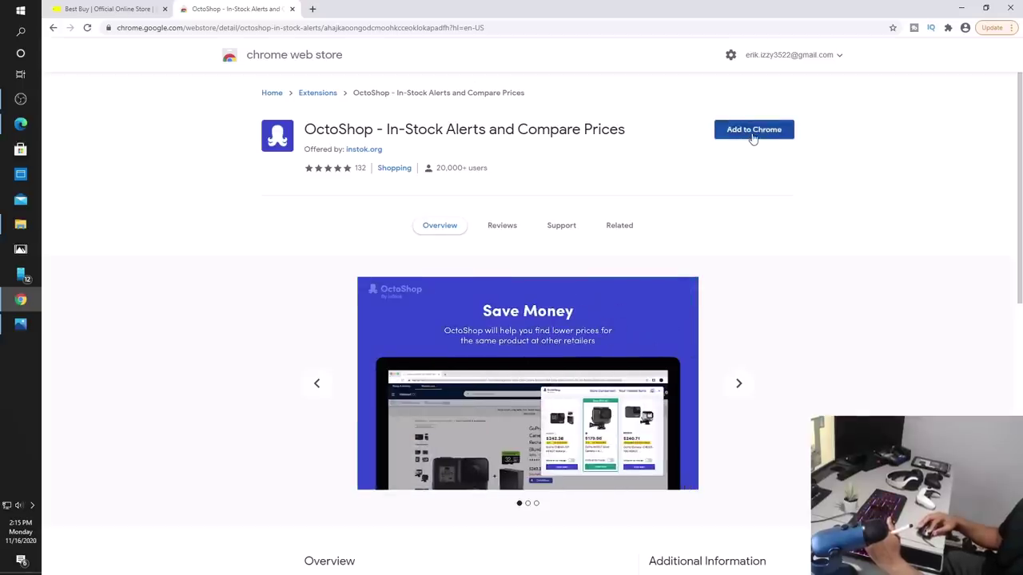
click(752, 136)
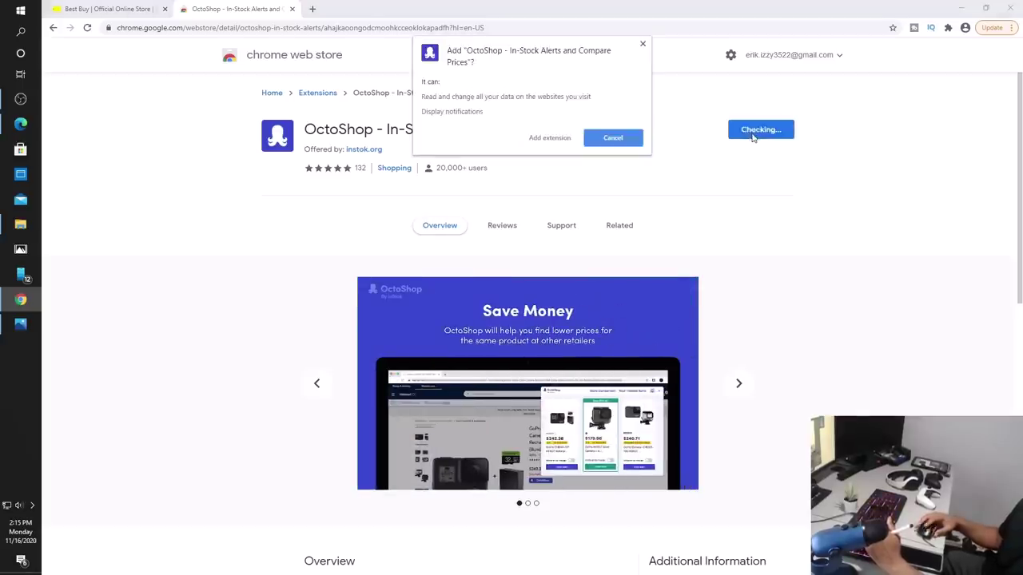
click(549, 141)
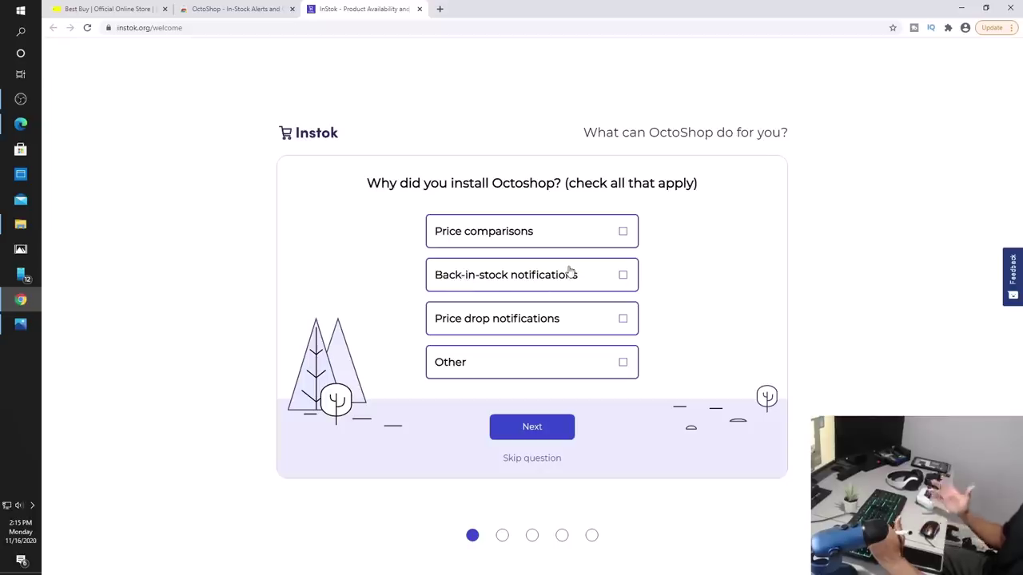
Step: Answer Instok's survey with Back-in-stock notifications, finish the tour and close the welcome tab
click(624, 276)
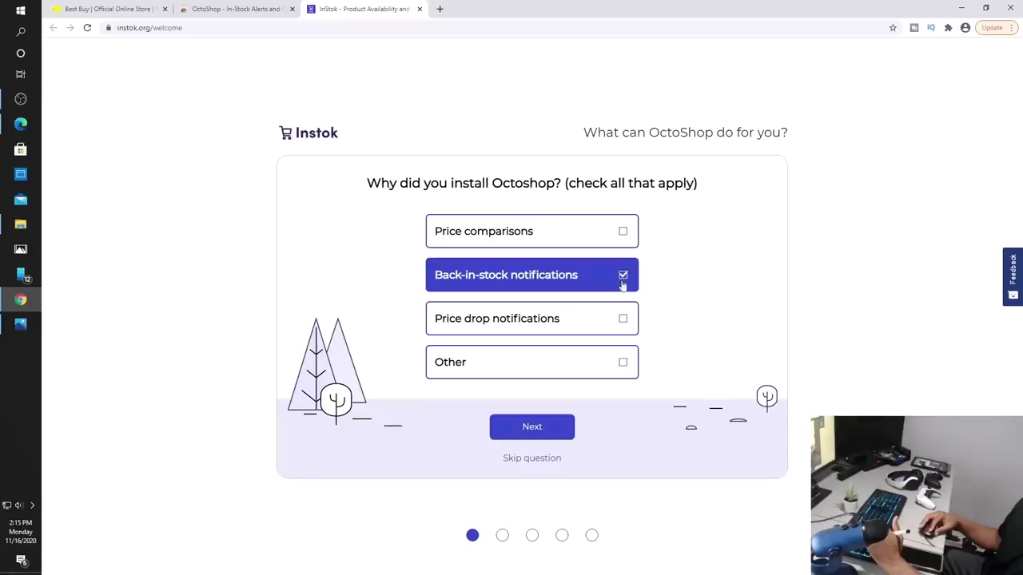
click(551, 431)
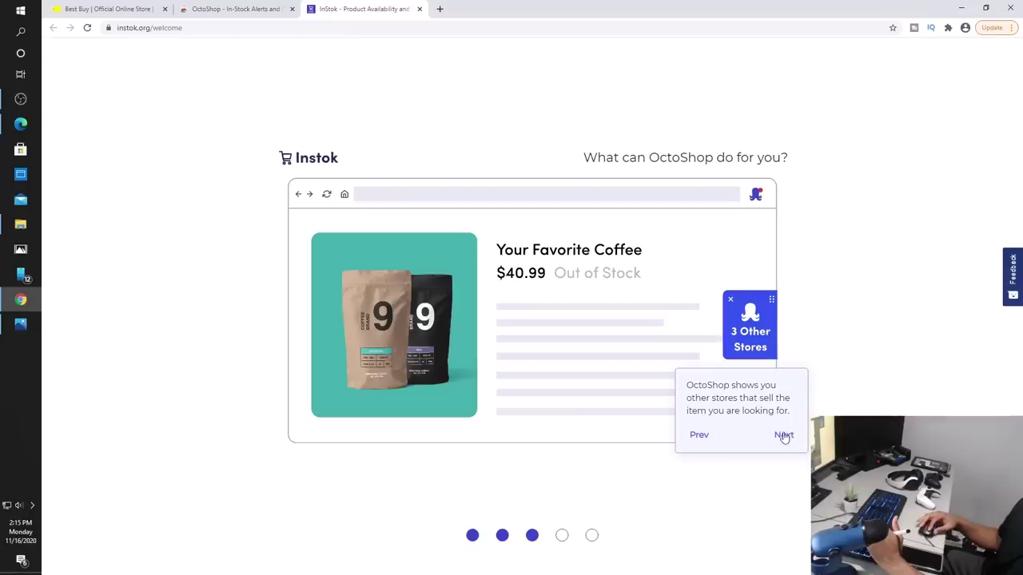
click(783, 435)
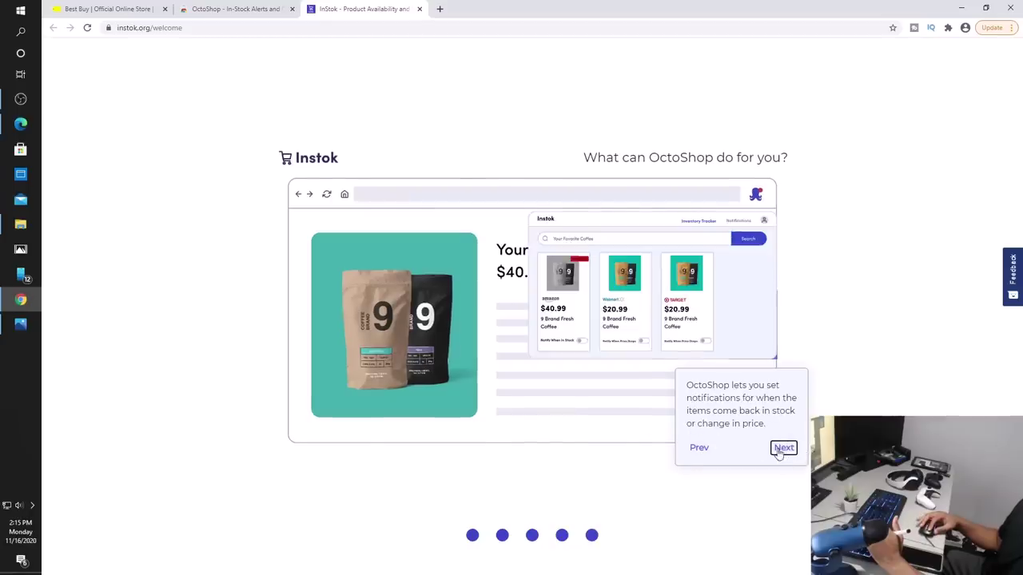
click(779, 449)
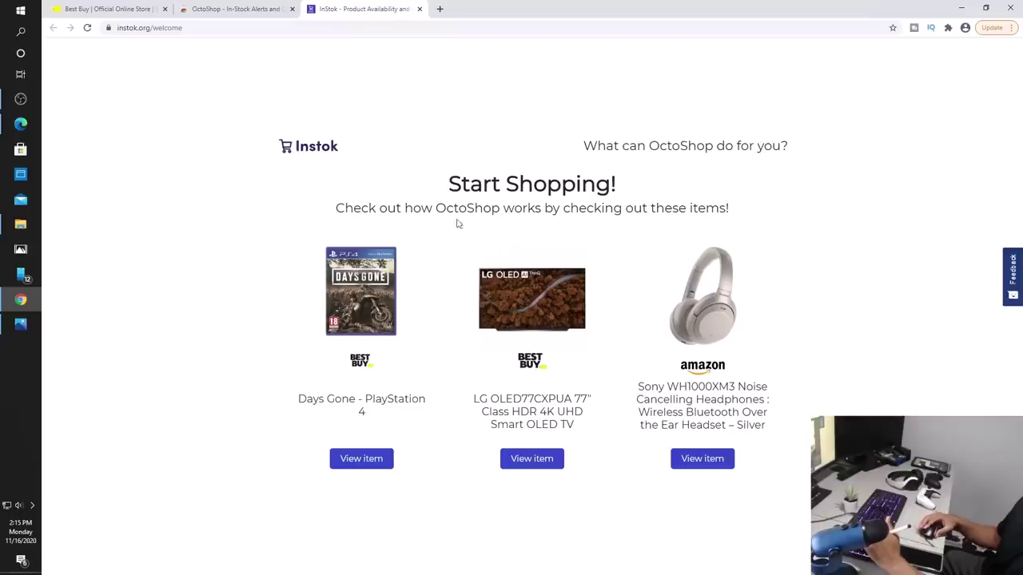
click(420, 9)
Step: On the Best Buy tab, search for 'playstation 5' using the suggested earlier search
click(130, 10)
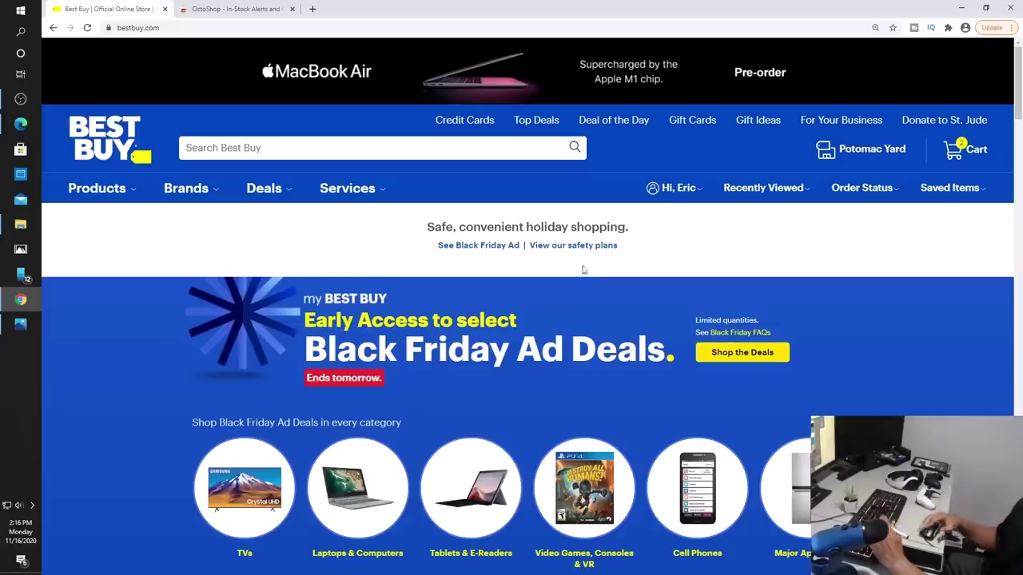
click(238, 147)
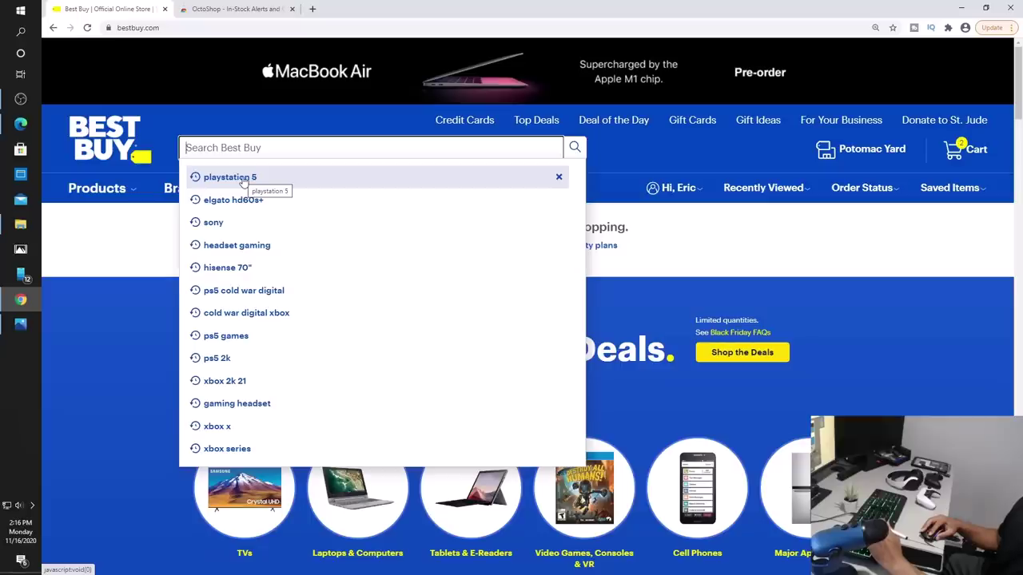
click(244, 177)
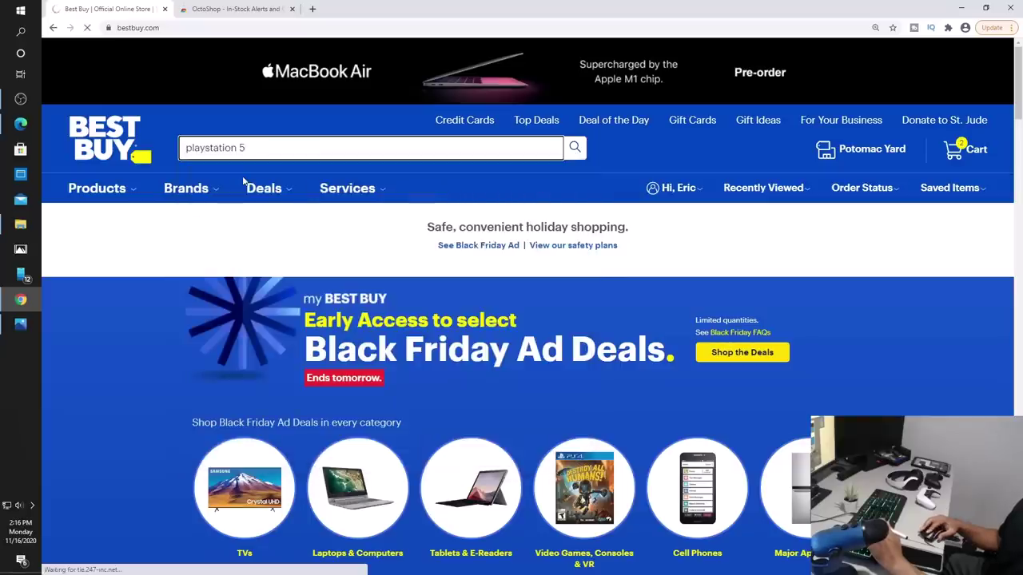
click(575, 147)
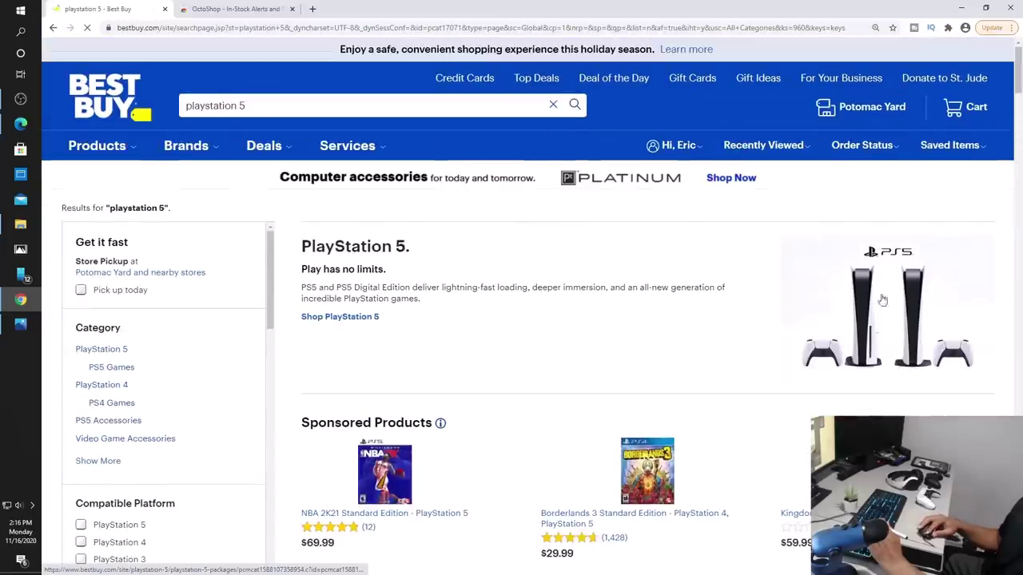
Step: Open Best Buy's PlayStation 5 Consoles and Accessories page and scroll the listings
click(353, 317)
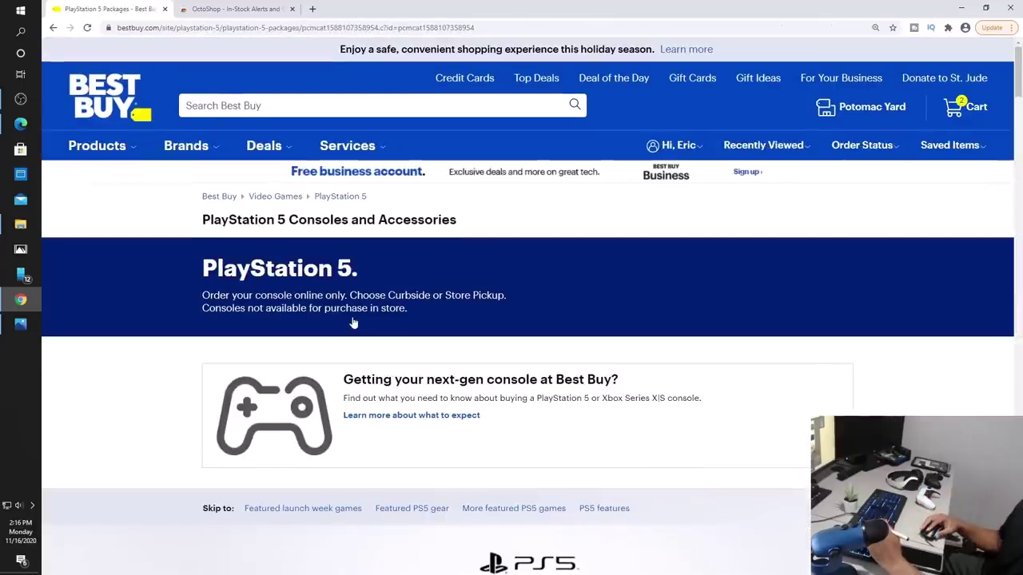
scroll(407, 318, down, 2)
scroll(411, 320, down, 2)
scroll(410, 320, down, 1)
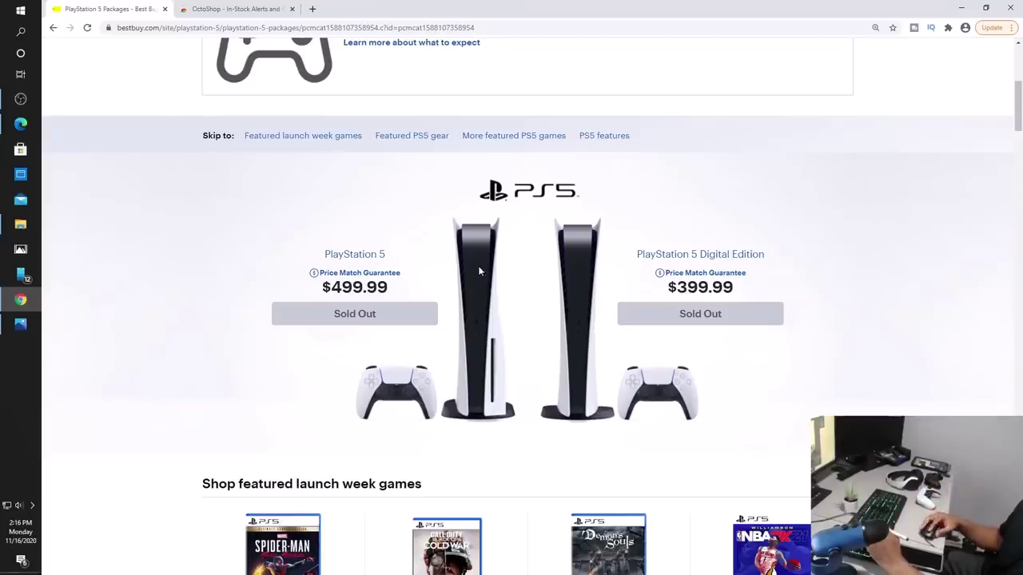
Step: Open the $499.99 Sony PlayStation 5 Console product page and scroll through it
click(363, 257)
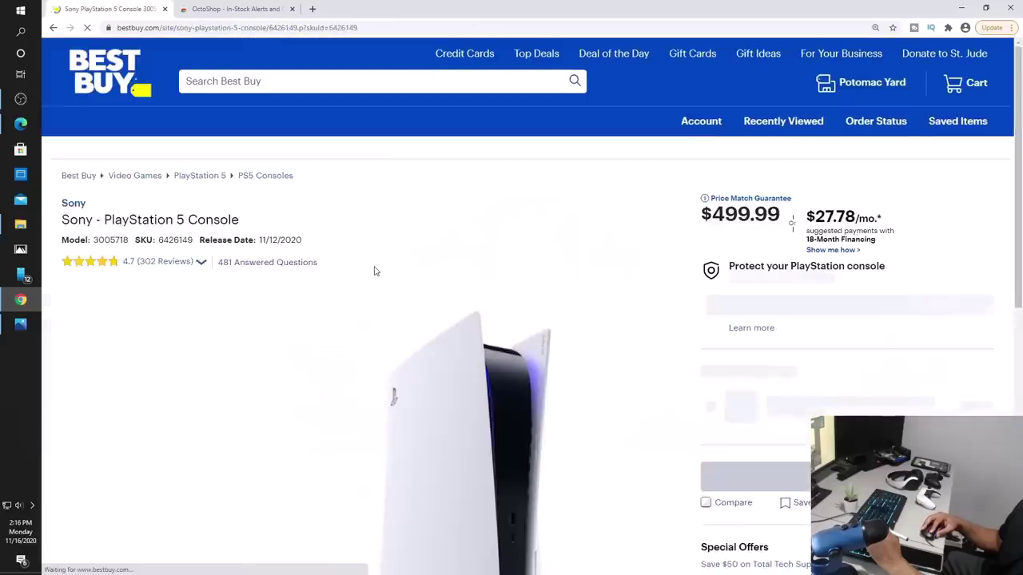
scroll(381, 283, down, 1)
scroll(383, 280, down, 1)
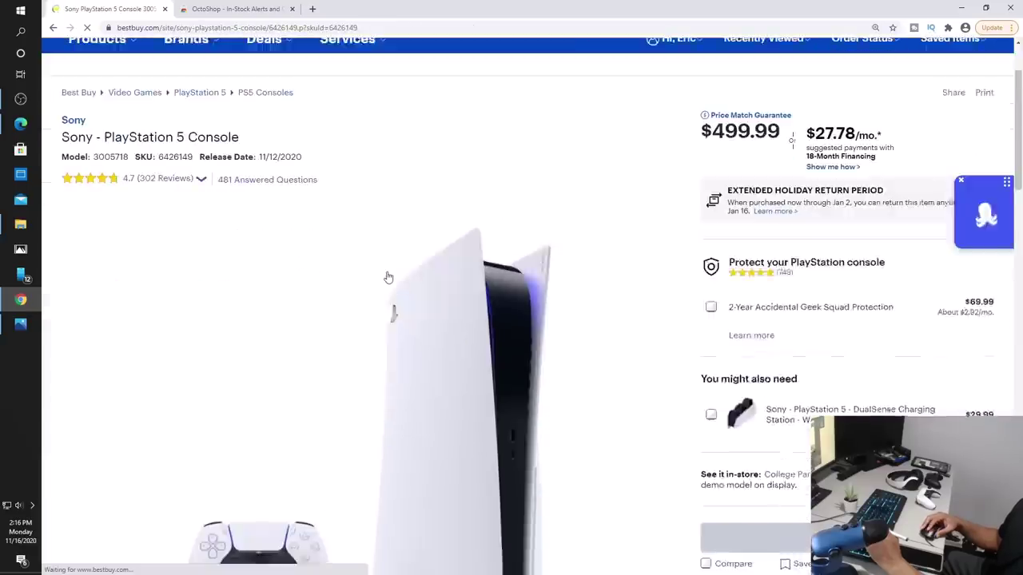
scroll(387, 278, down, 1)
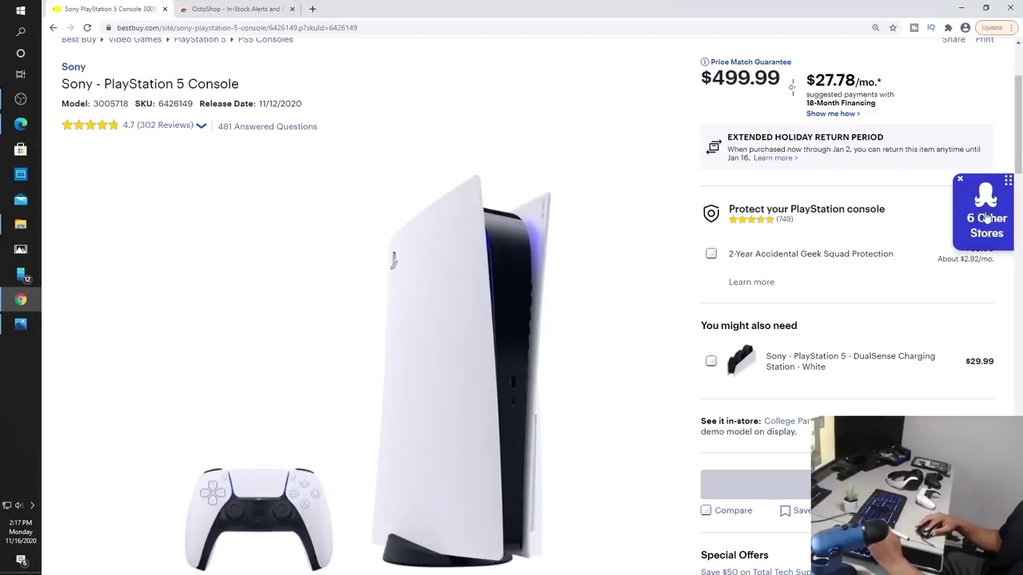
Step: Open OctoShop's 6 Other Stores comparison and browse each retailer's PS5 price and stock
click(986, 217)
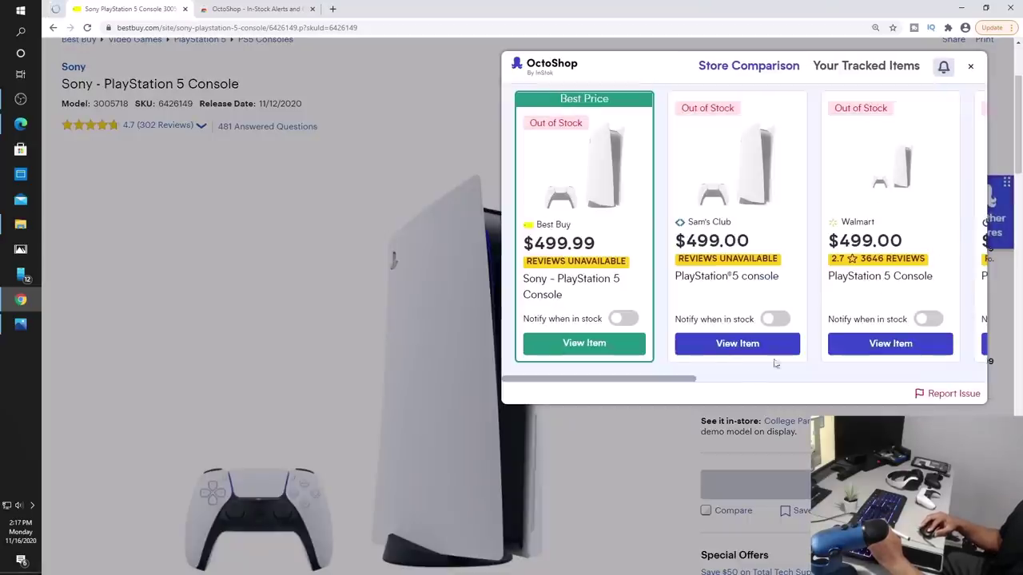
drag(665, 382, 787, 373)
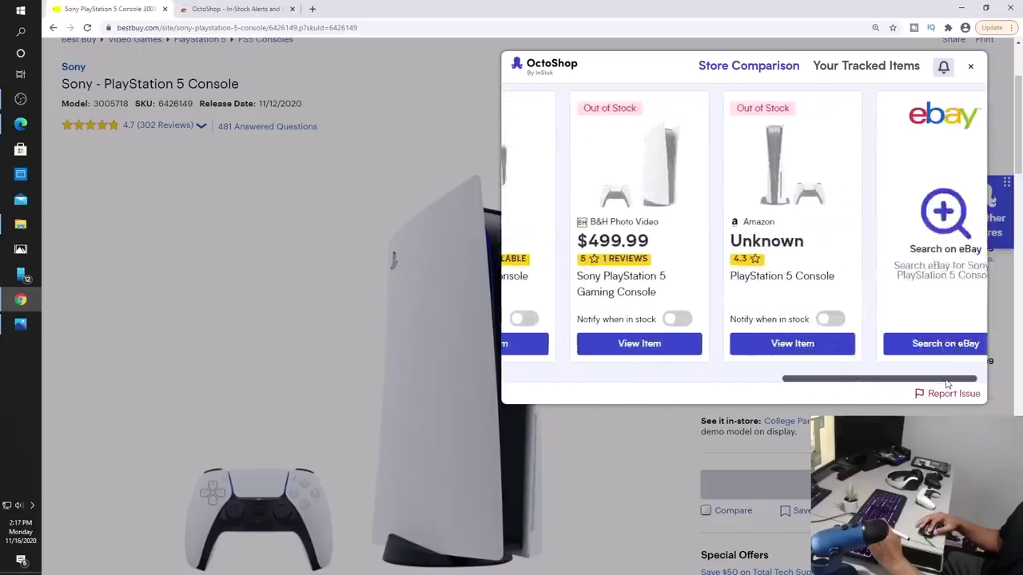
drag(787, 373, 638, 386)
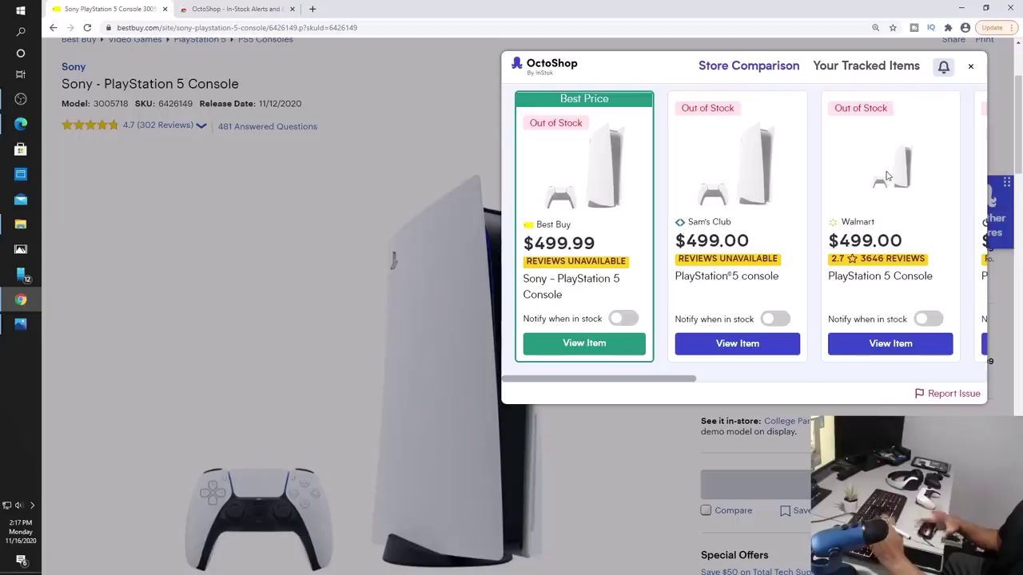
drag(657, 379, 899, 380)
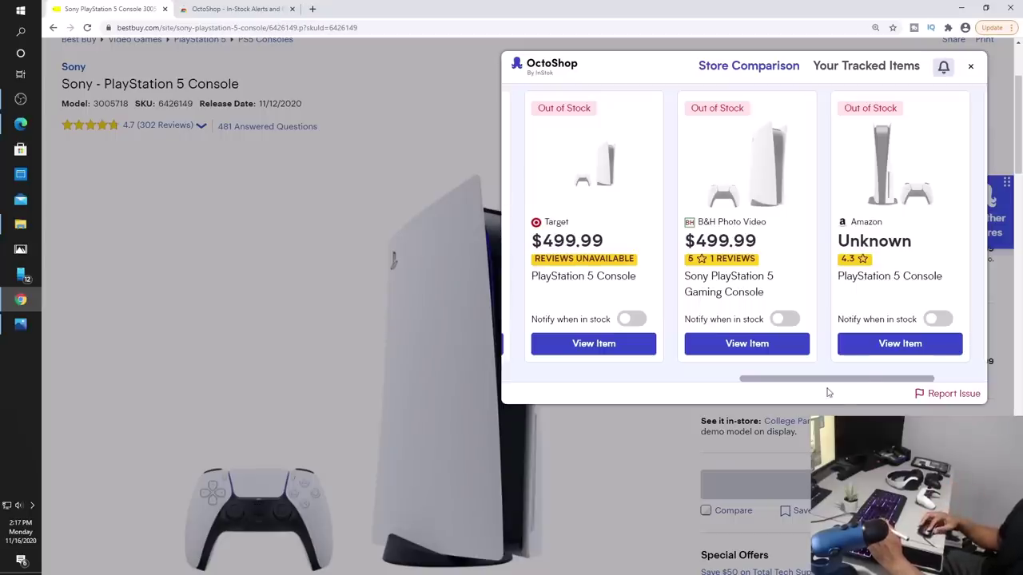
drag(828, 379, 591, 407)
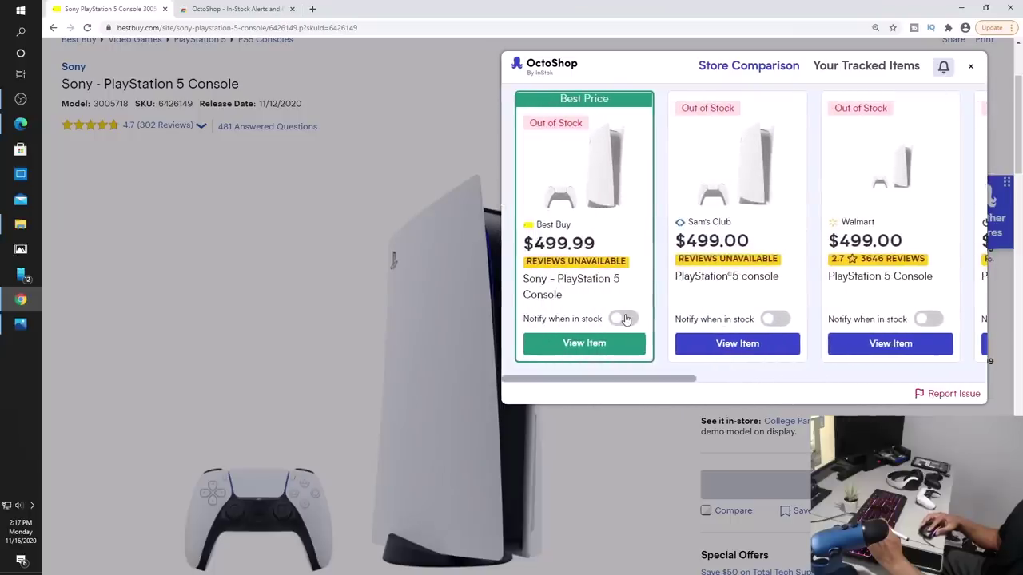
Step: Track the Best Buy PS5 with in-stock alerts at Ultra (Instant) frequency for 7 days
click(624, 319)
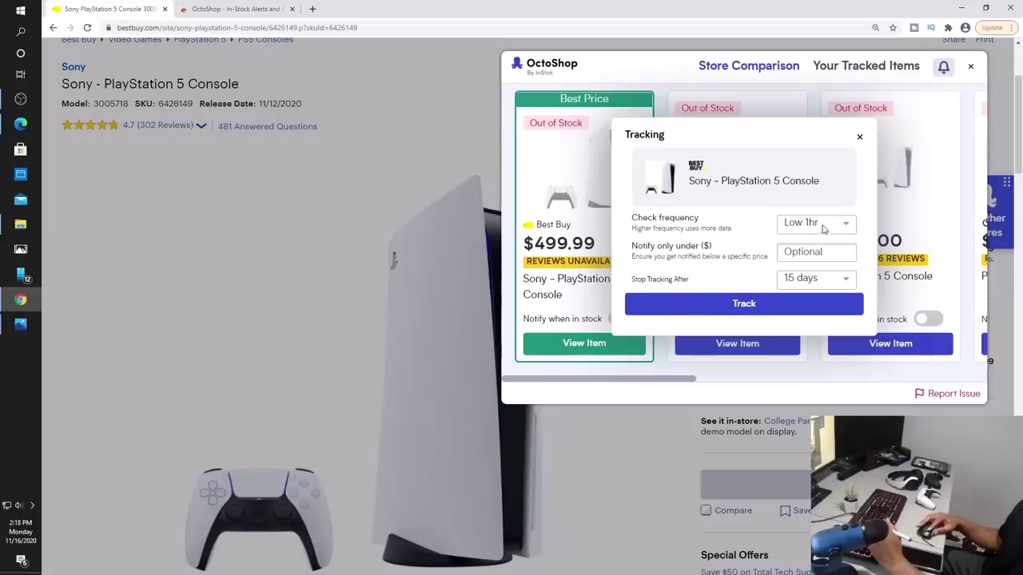
drag(632, 225, 707, 220)
click(789, 225)
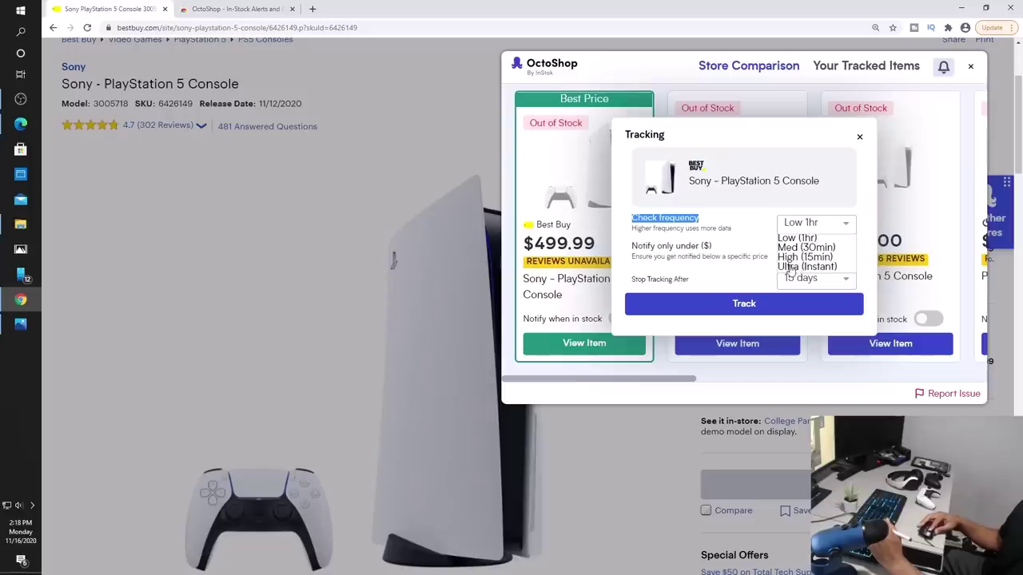
click(789, 267)
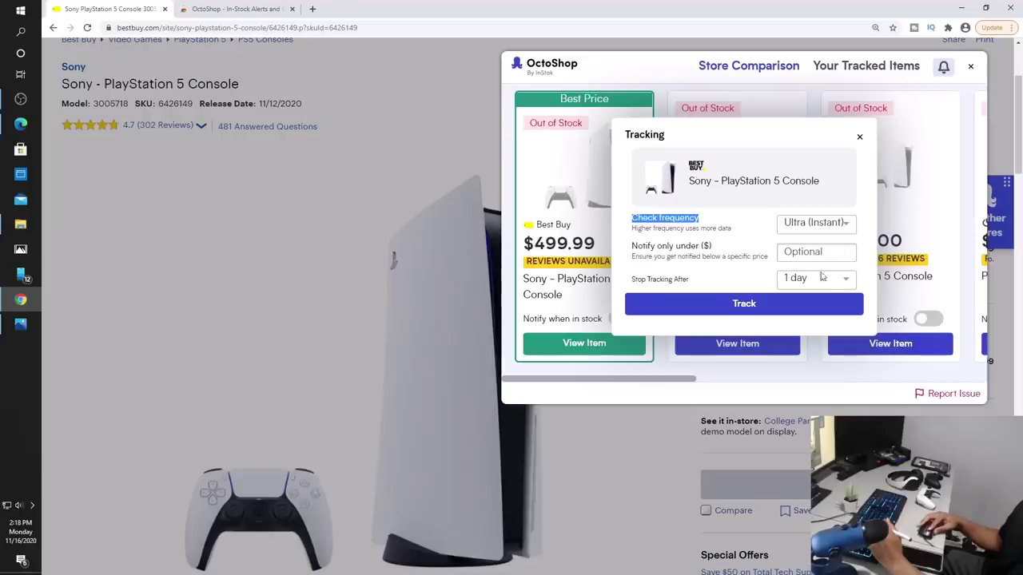
click(823, 279)
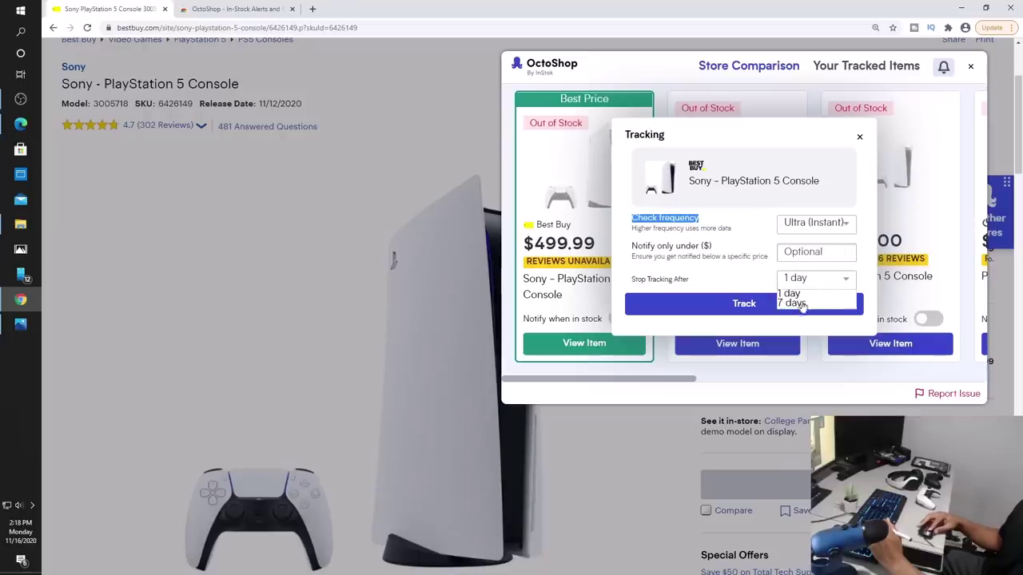
click(799, 304)
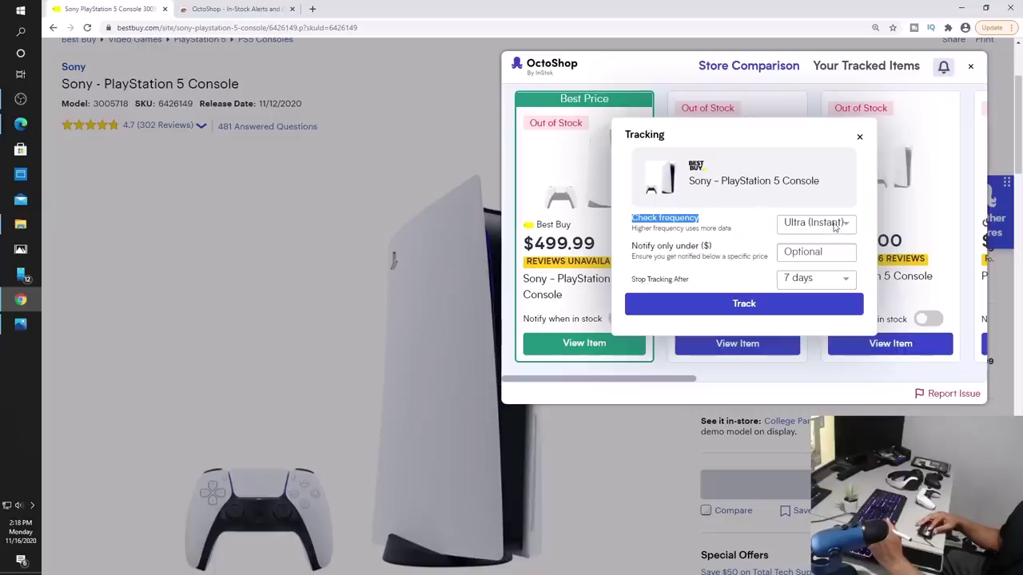
click(787, 310)
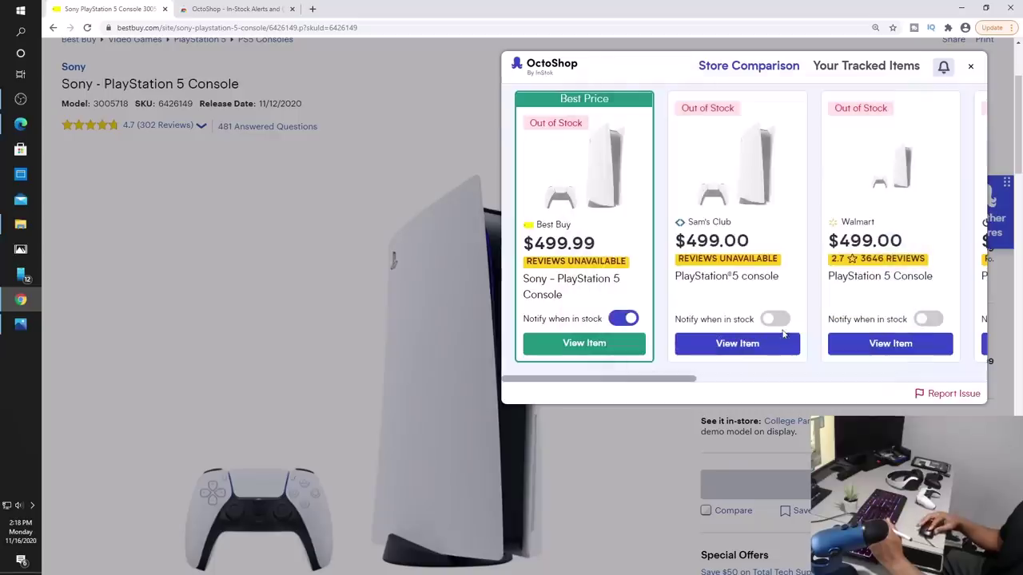
Step: Turn on Sam's Club PS5 in-stock alerts at Ultra (Instant) frequency for 7 days
click(779, 319)
click(825, 225)
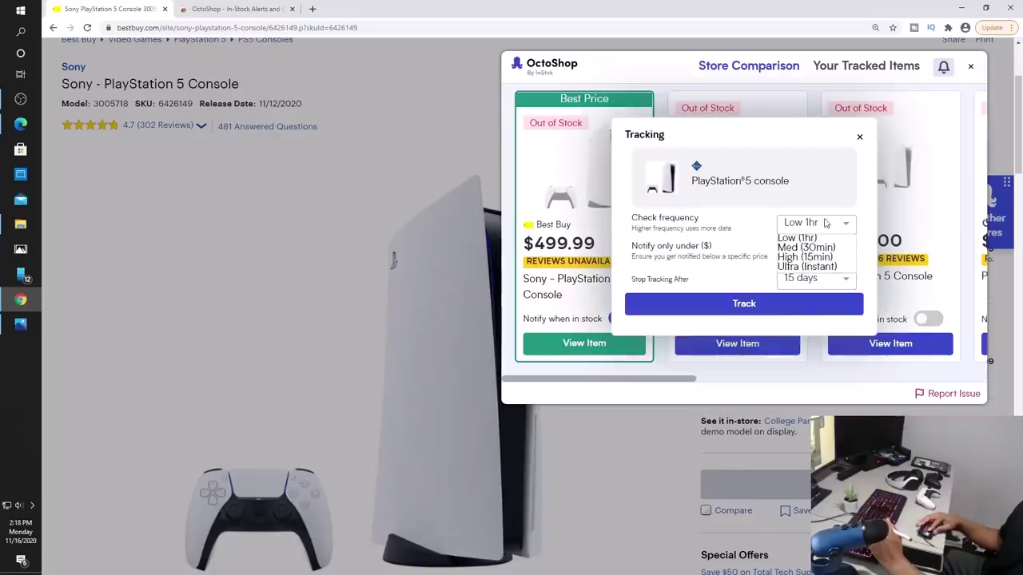
click(809, 266)
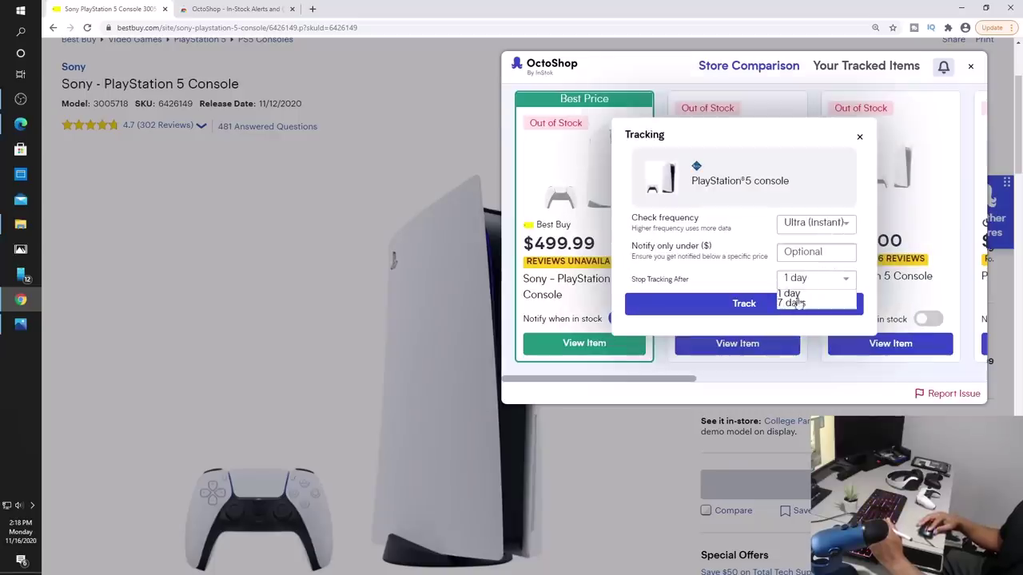
click(797, 305)
Step: Track the Walmart PS5 with Ultra (Instant) in-stock alerts for 7 days
drag(657, 380, 717, 385)
click(769, 319)
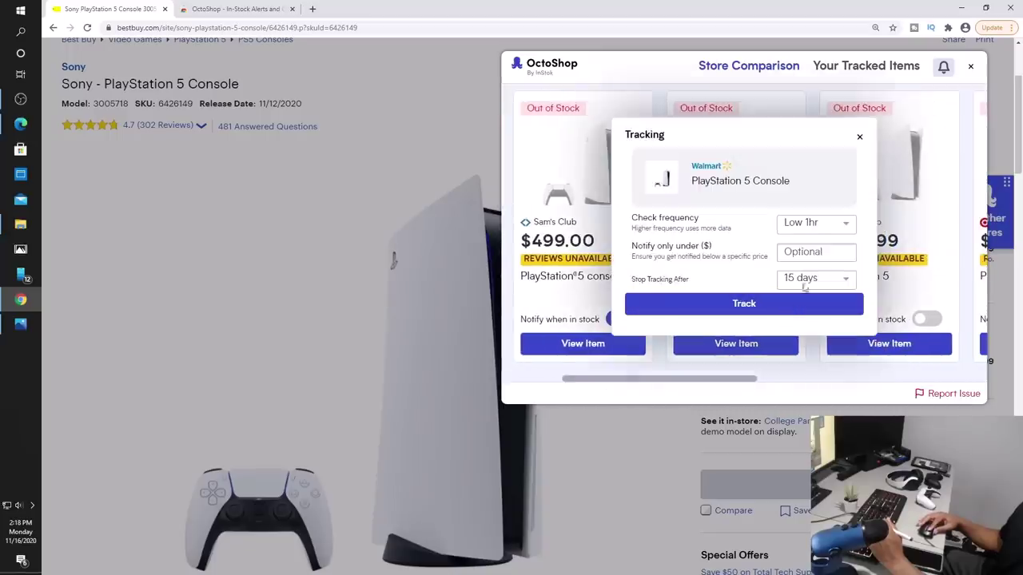
click(815, 225)
click(808, 267)
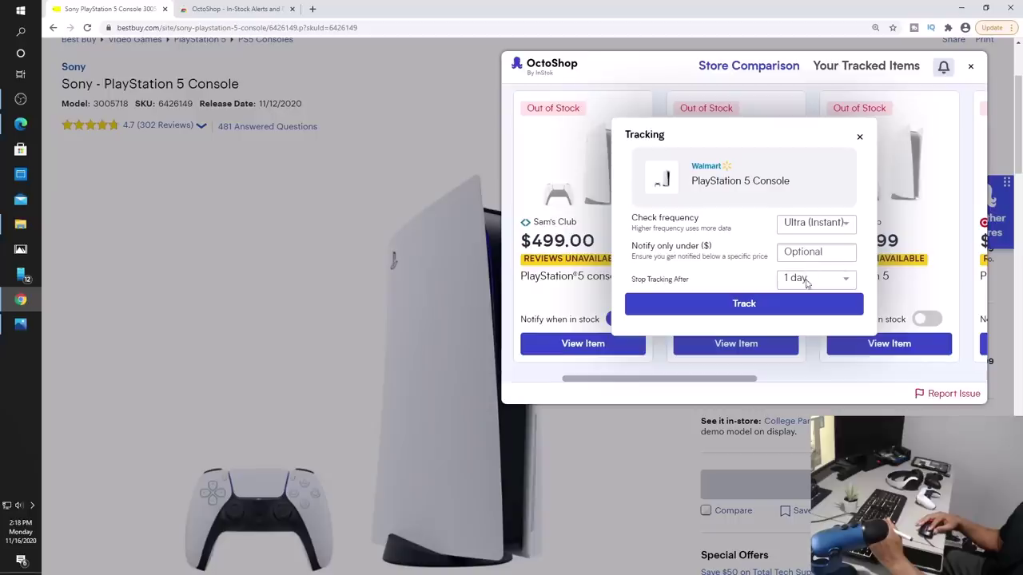
click(798, 304)
click(782, 311)
Step: Track the GameStop PS5 with Ultra (Instant) in-stock alerts for 7 days
drag(756, 380, 794, 382)
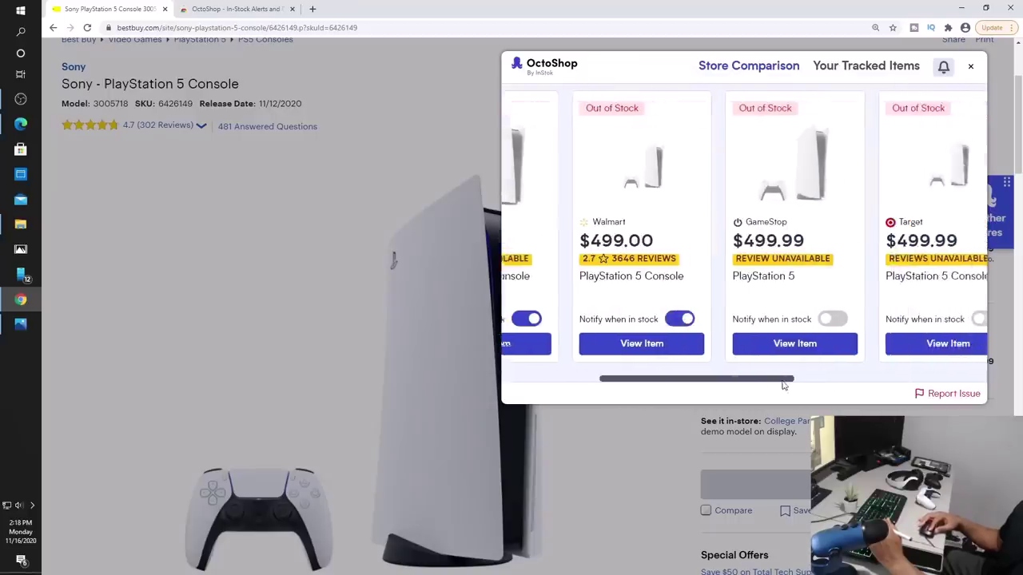
click(826, 320)
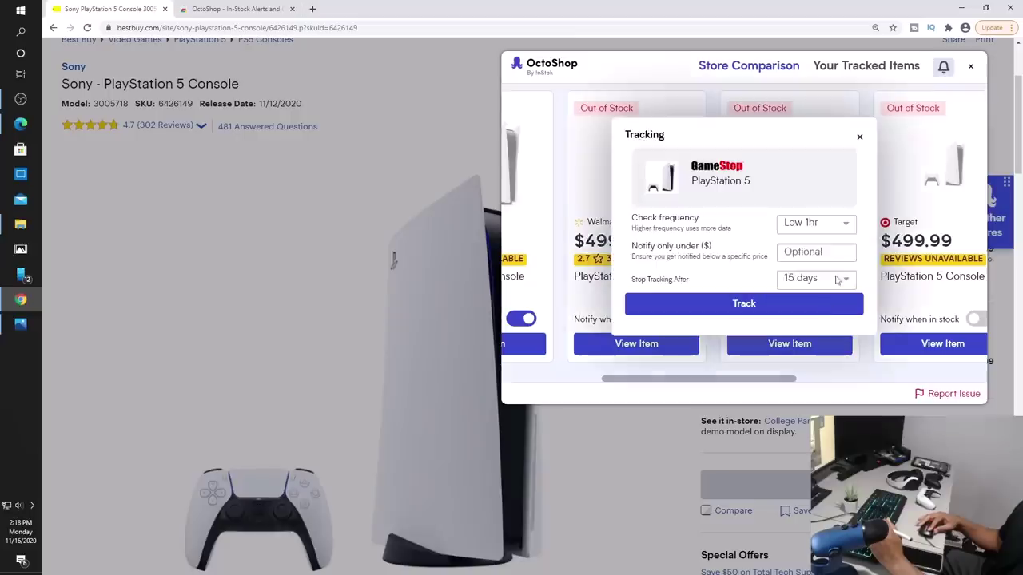
click(832, 227)
click(825, 267)
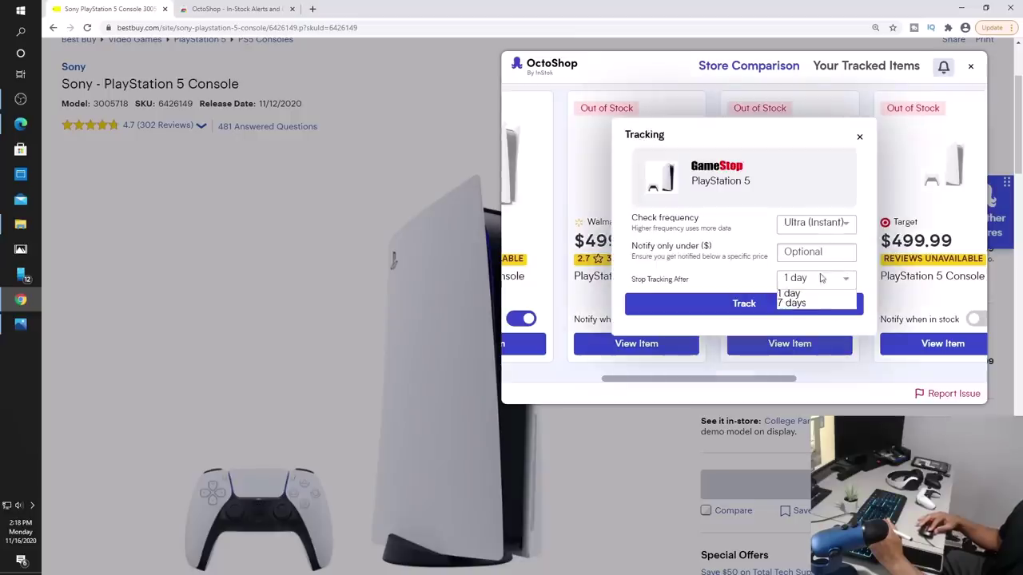
click(816, 306)
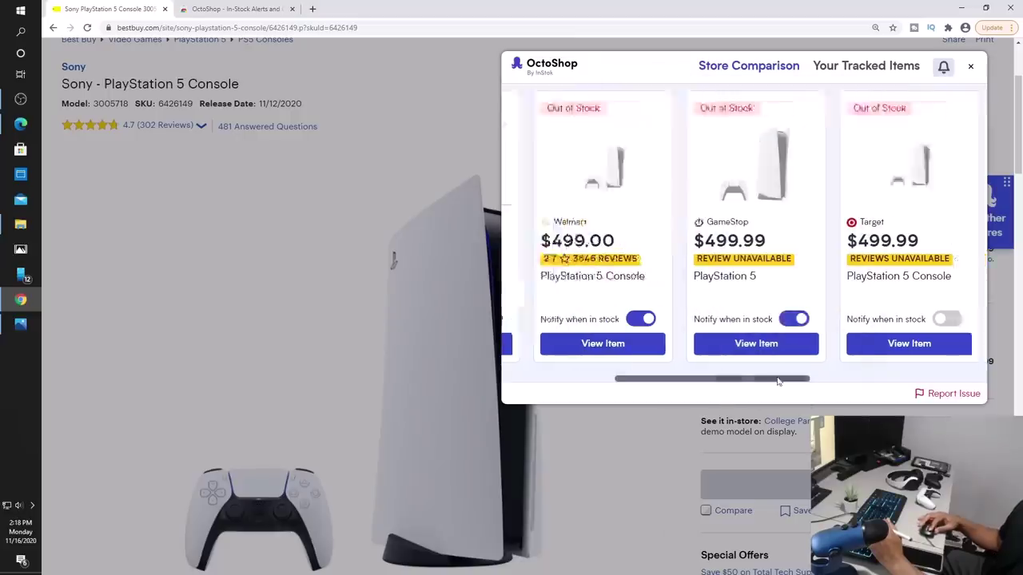
Step: Track the Target PS5 with Ultra (Instant) in-stock alerts for 7 days
drag(764, 380, 817, 380)
click(847, 320)
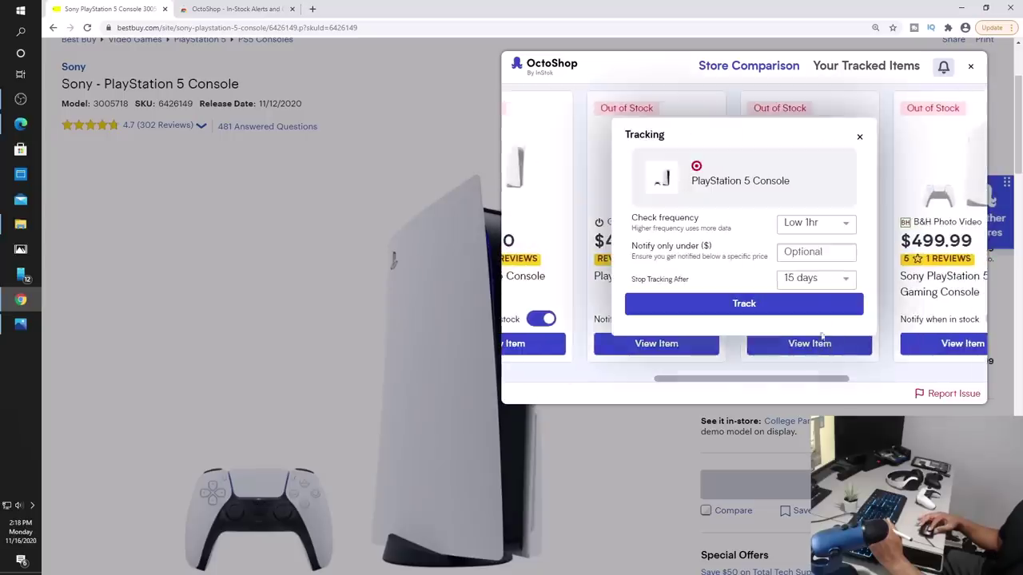
click(818, 227)
click(807, 271)
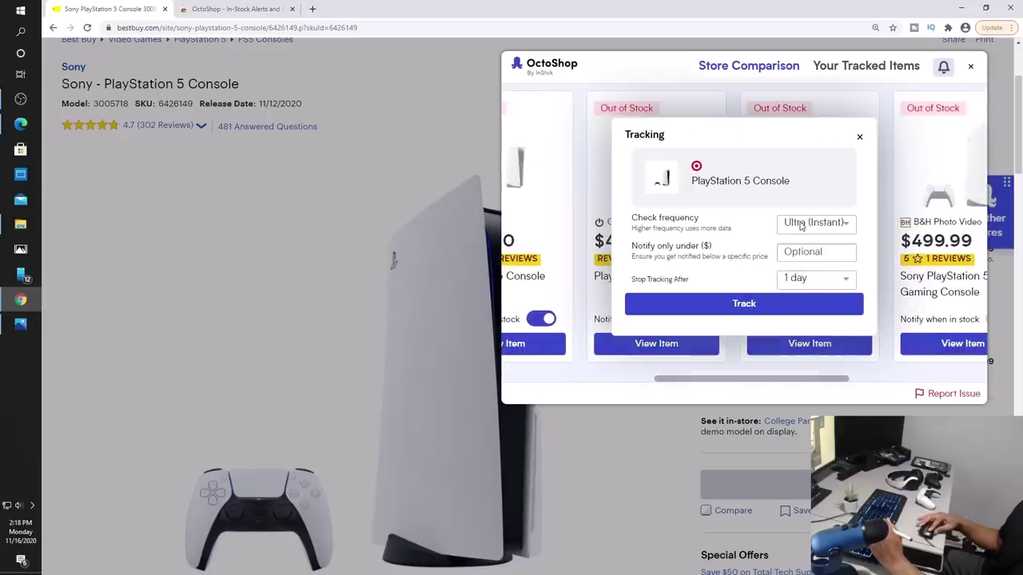
click(788, 281)
click(795, 308)
click(795, 308)
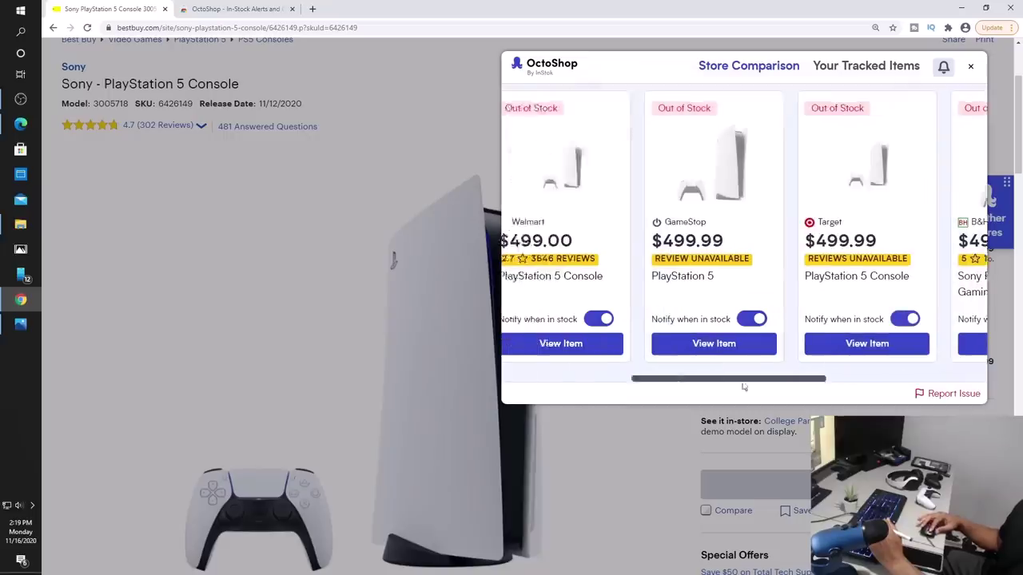
Step: Show Your Tracked Items with the PS5 listings from each store
drag(723, 382, 623, 382)
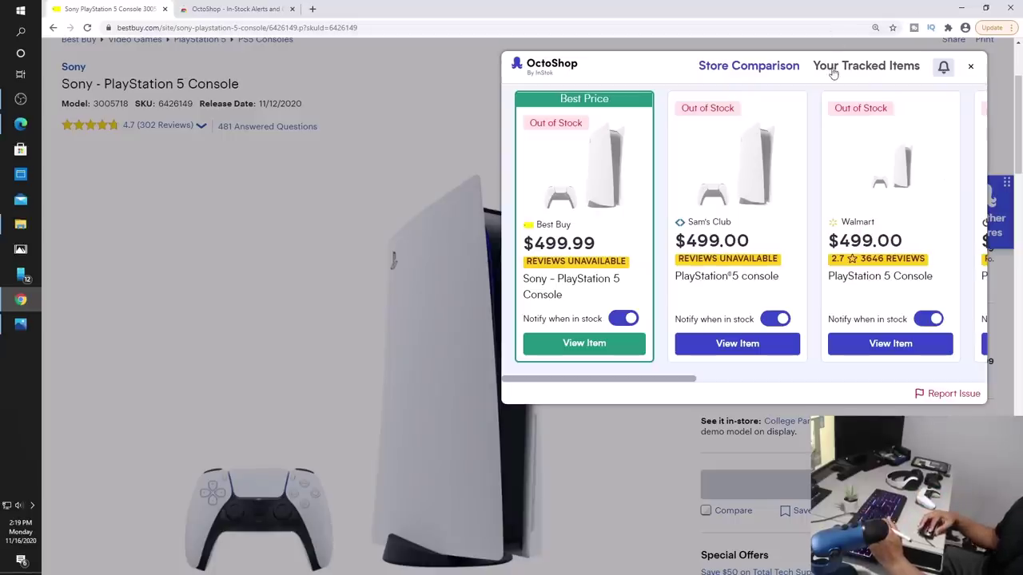
click(885, 69)
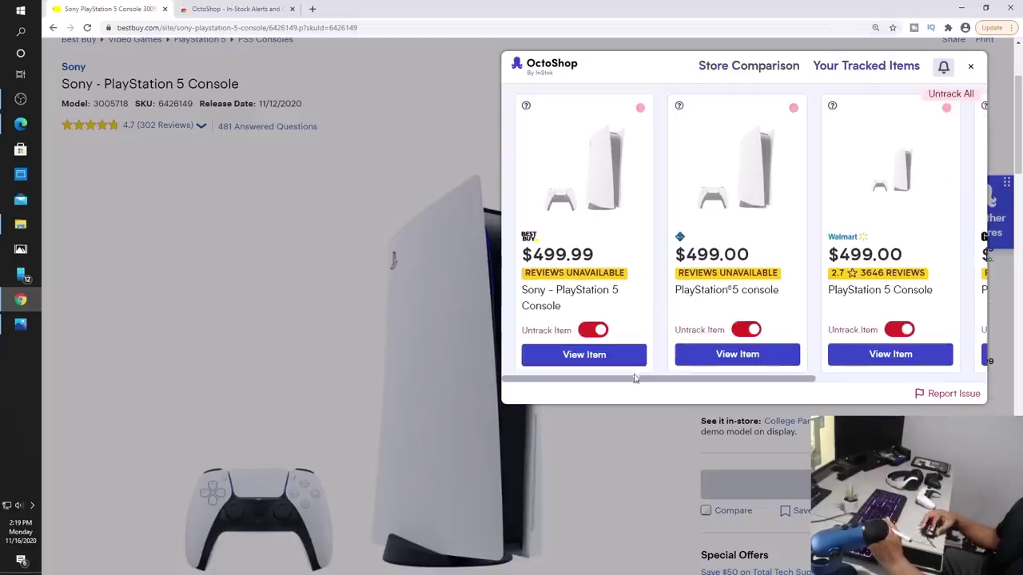
mouse_move(680, 381)
mouse_down()
mouse_move(719, 396)
mouse_move(651, 397)
mouse_up()
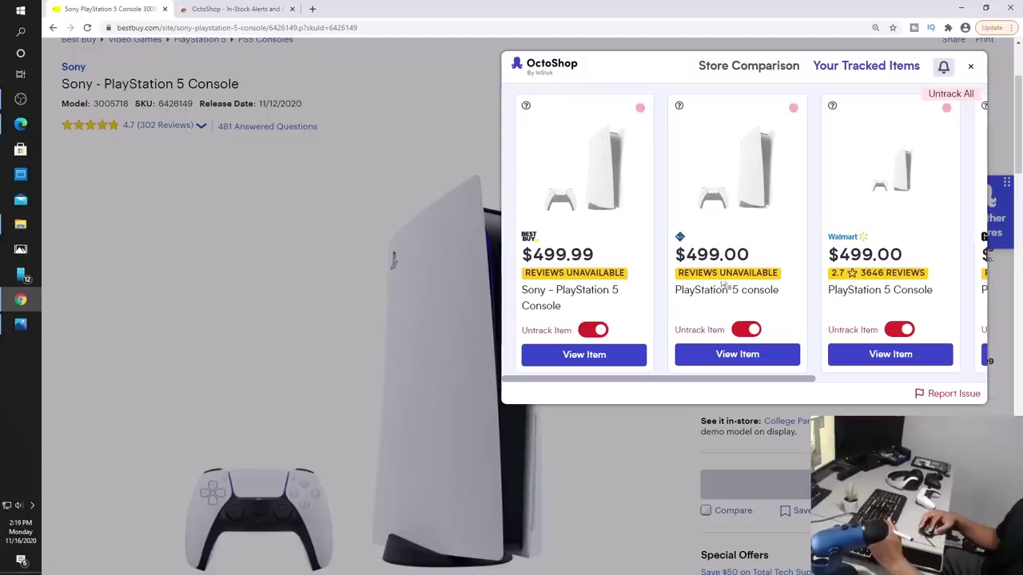
Step: Close the OctoShop panel, reopen it from 6 Other Stores, and scroll its cards
click(972, 68)
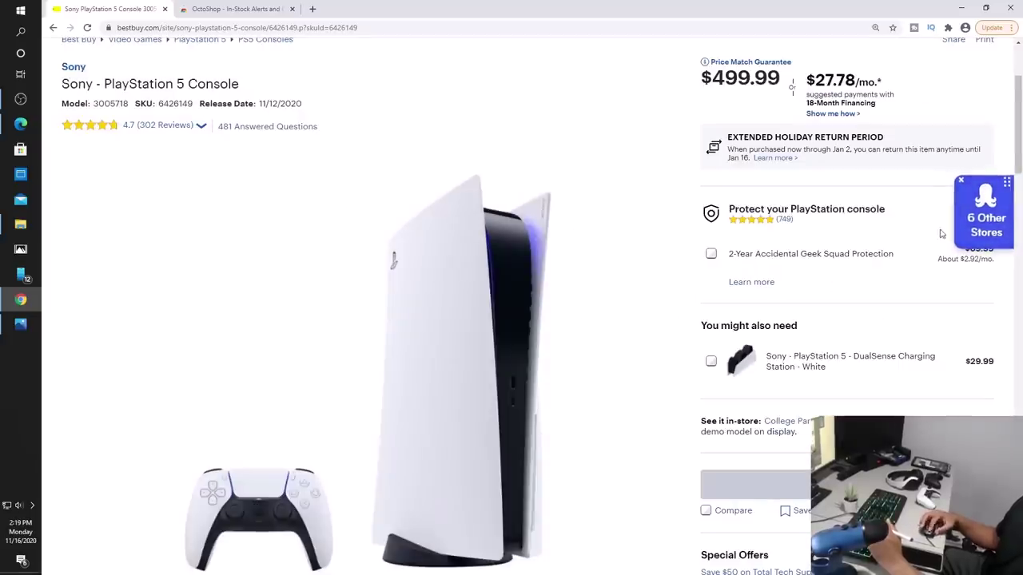
click(988, 215)
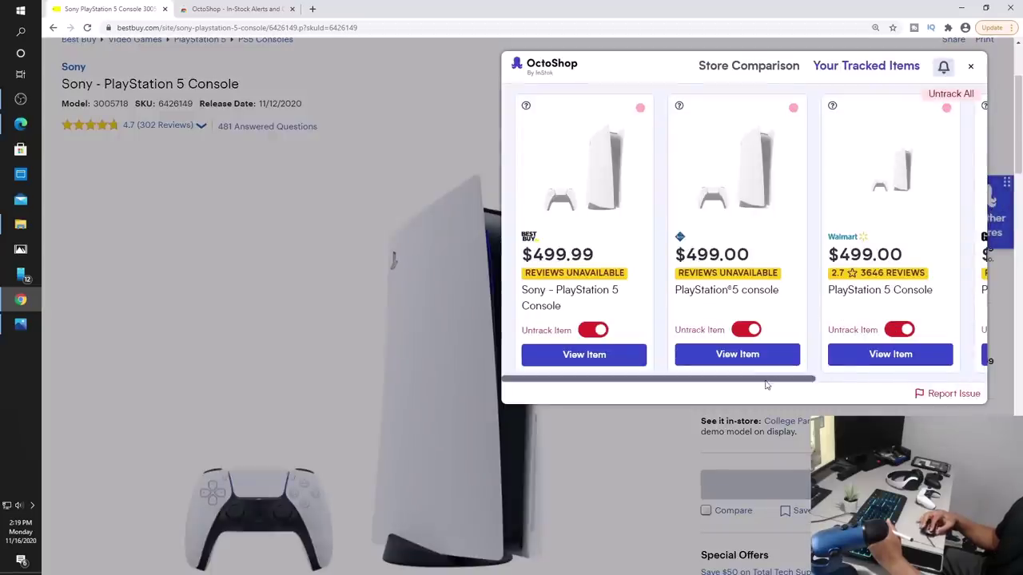
scroll(769, 388, right, 3)
scroll(779, 388, left, 3)
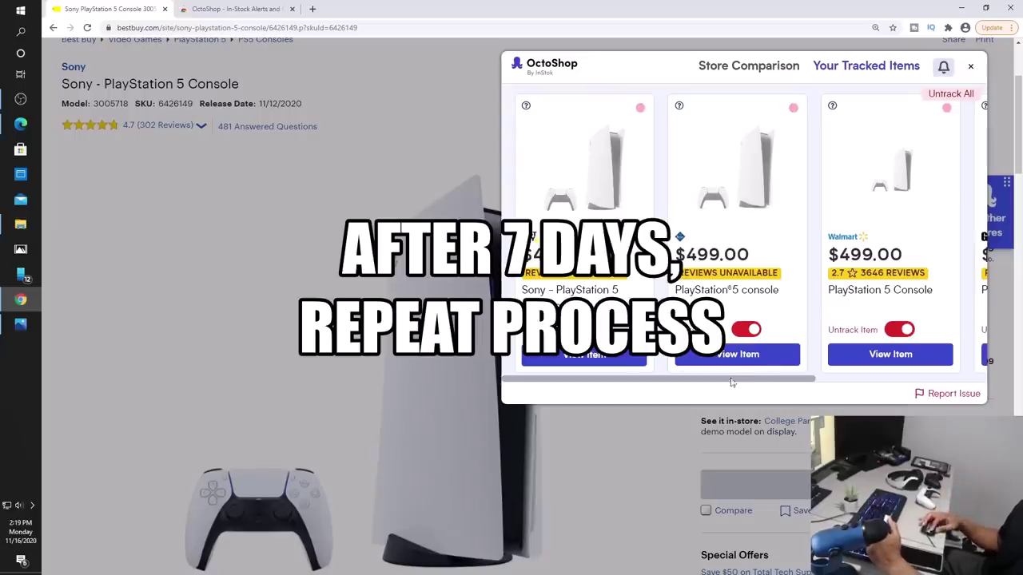
mouse_move(731, 378)
mouse_down()
mouse_move(918, 386)
mouse_move(781, 345)
mouse_up()
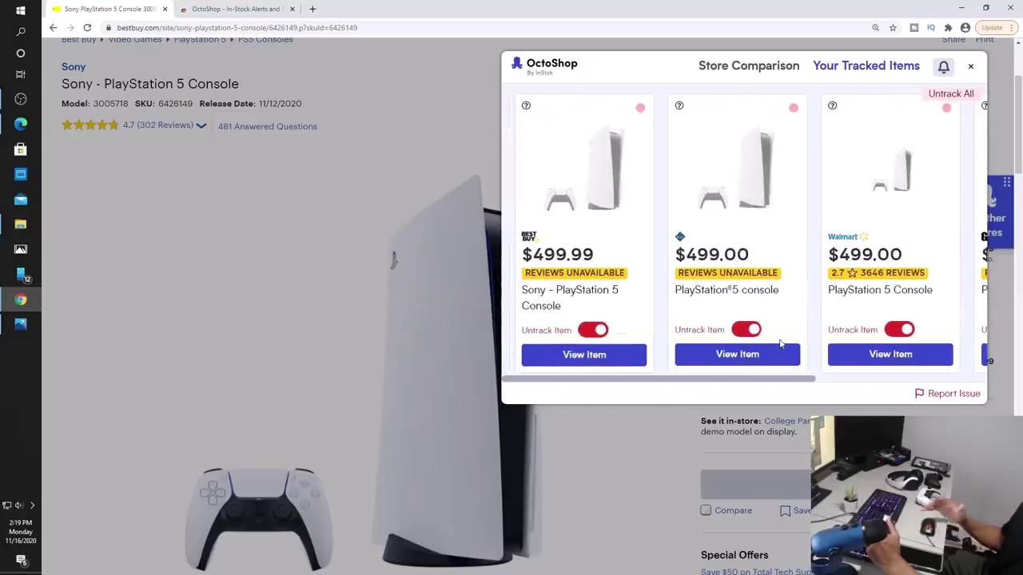